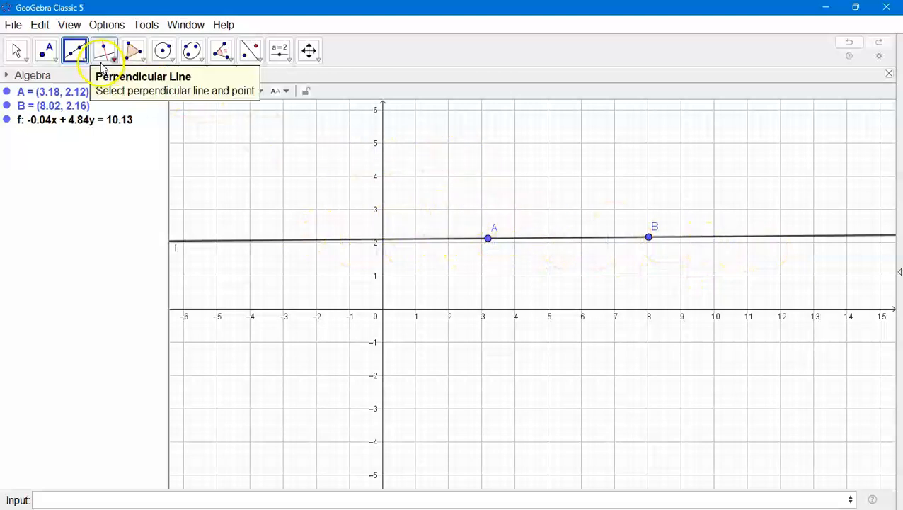
Draw a segment above line f from about (3.16, 4.36) to about (9.34, 4.08).
click(75, 51)
click(113, 109)
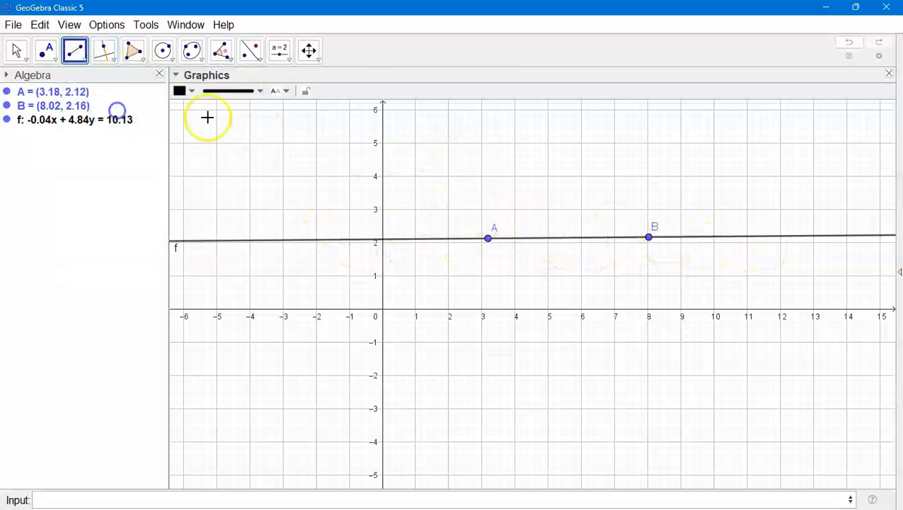
click(488, 164)
click(692, 173)
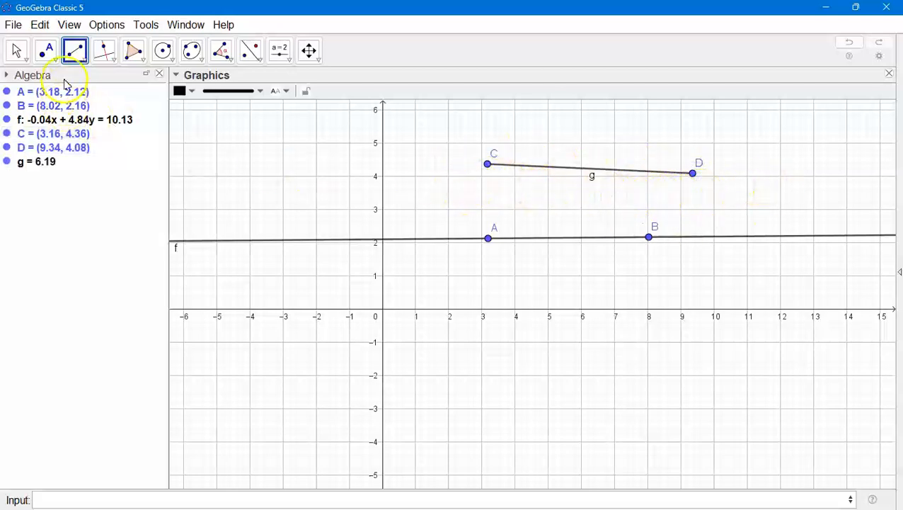
Draw a ray from (2, -1) through about (8.02, -1.62) and another from about (-3.88, -1.52) through about (0.92, 2.8).
click(75, 50)
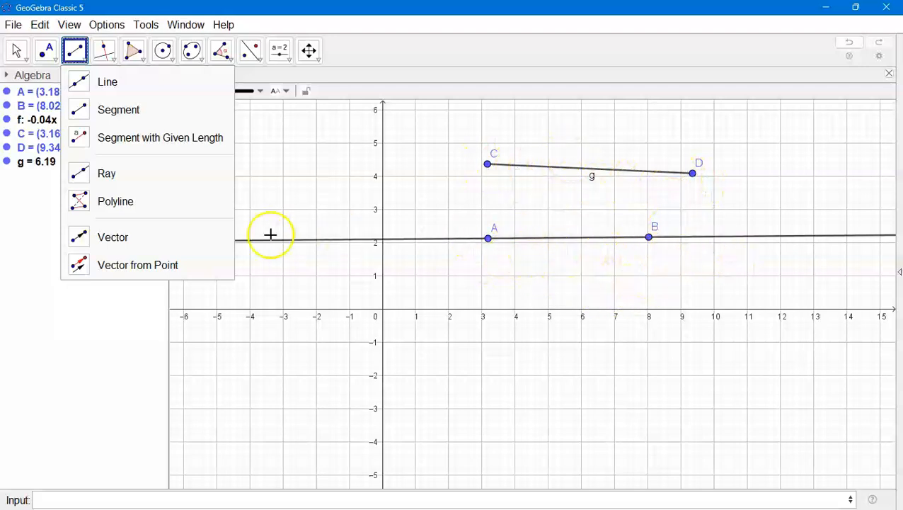
click(139, 176)
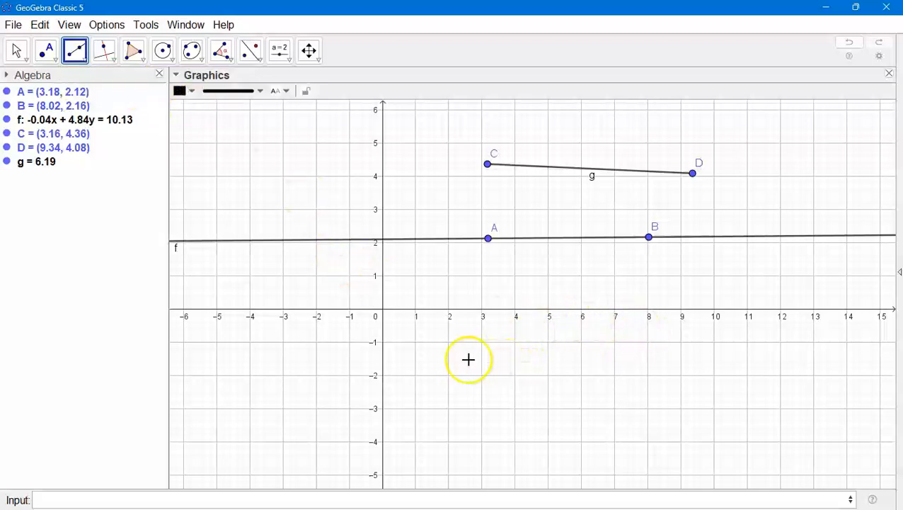
click(449, 343)
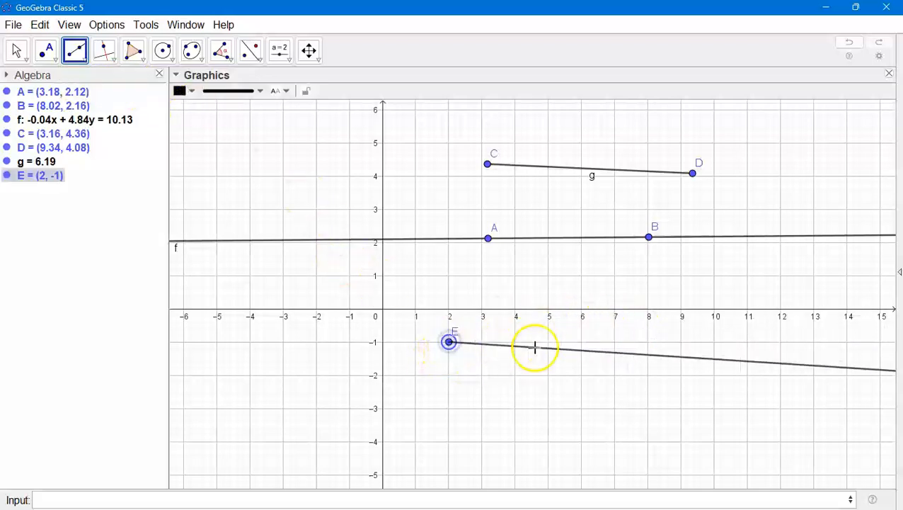
click(650, 363)
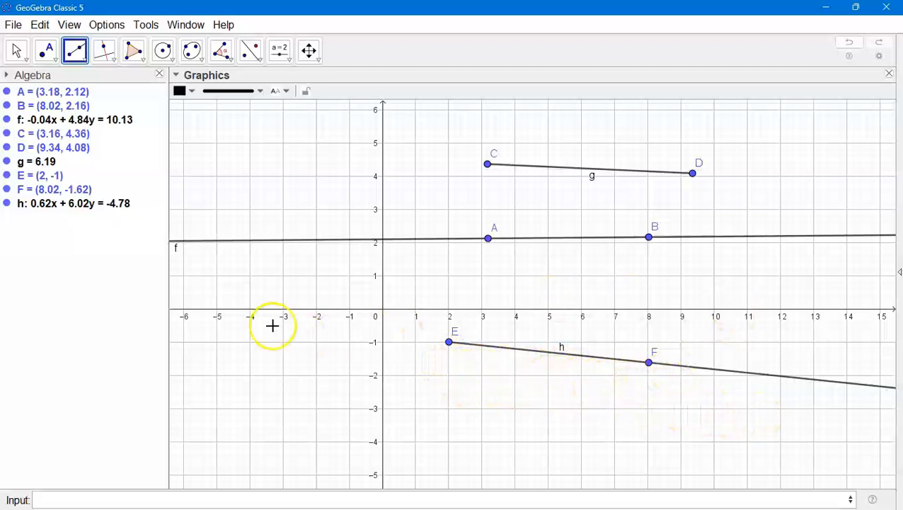
click(252, 359)
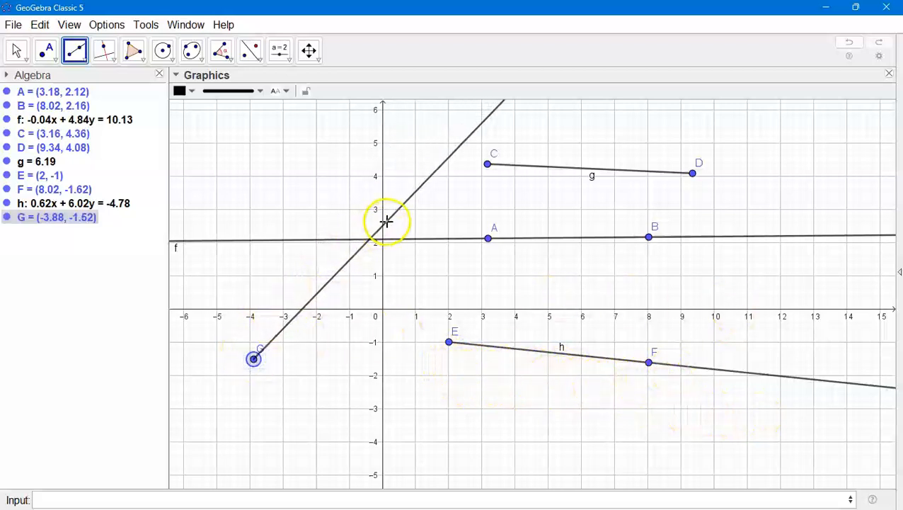
click(413, 216)
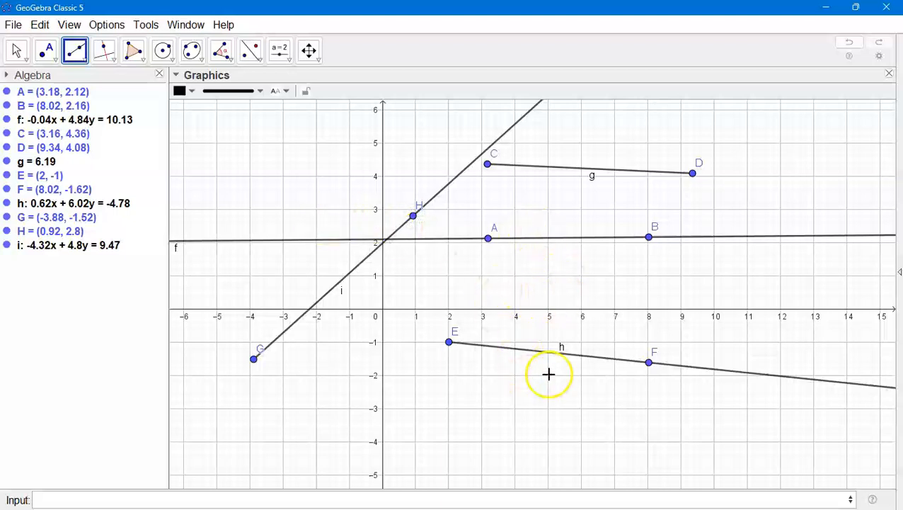
Set the label of ray h through E and F to Name & Value and move the label slightly higher above the ray.
click(16, 51)
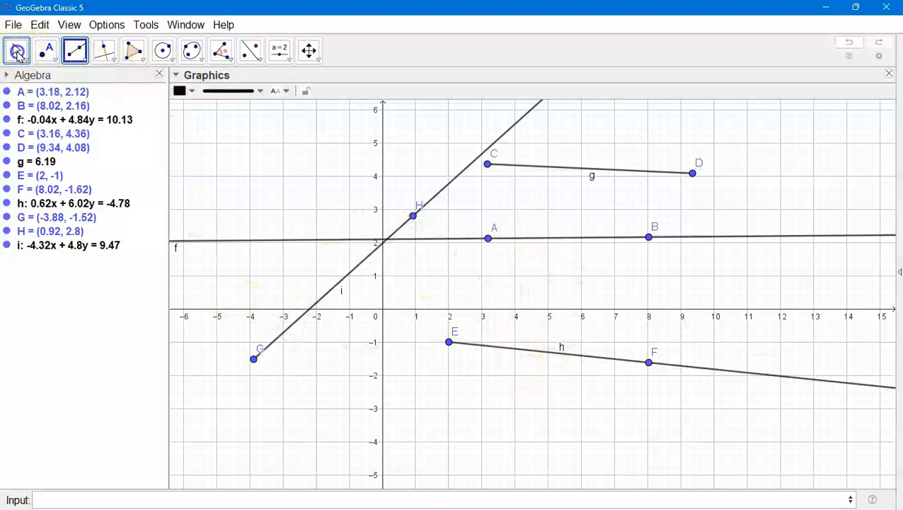
click(564, 352)
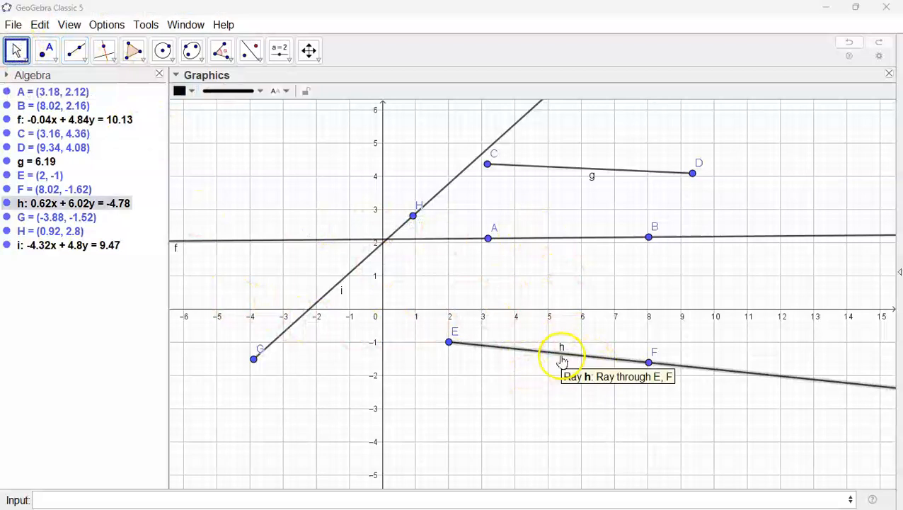
click(283, 93)
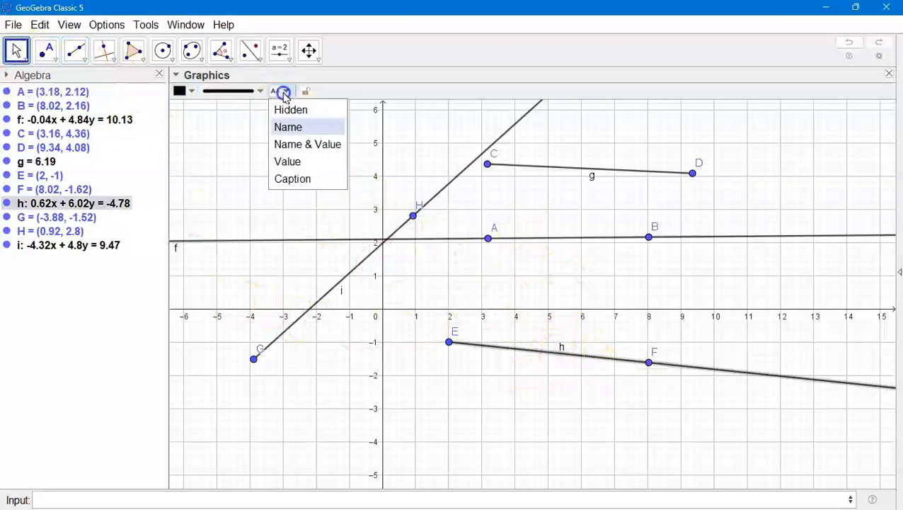
click(292, 144)
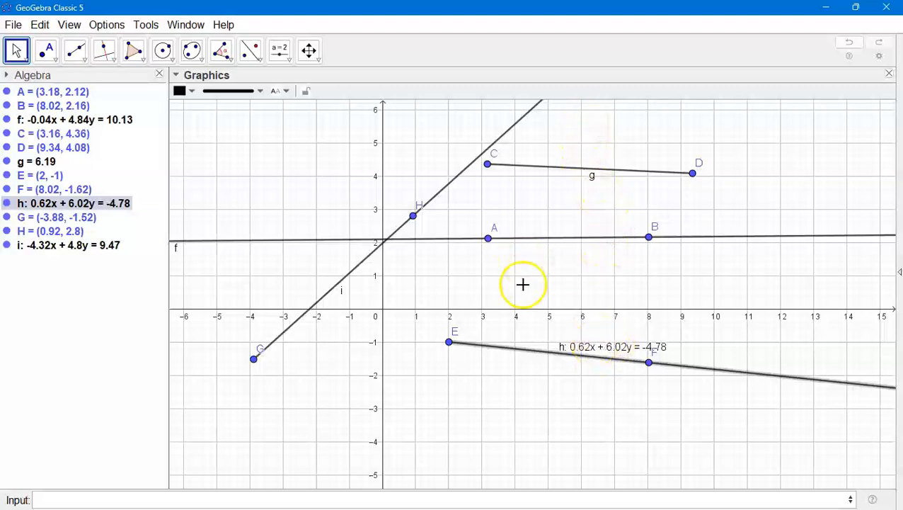
click(600, 352)
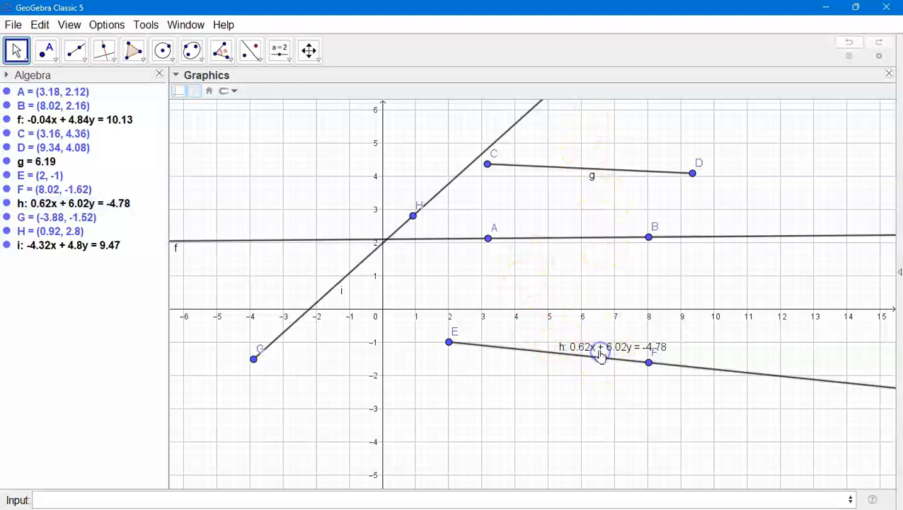
drag(600, 352, 546, 329)
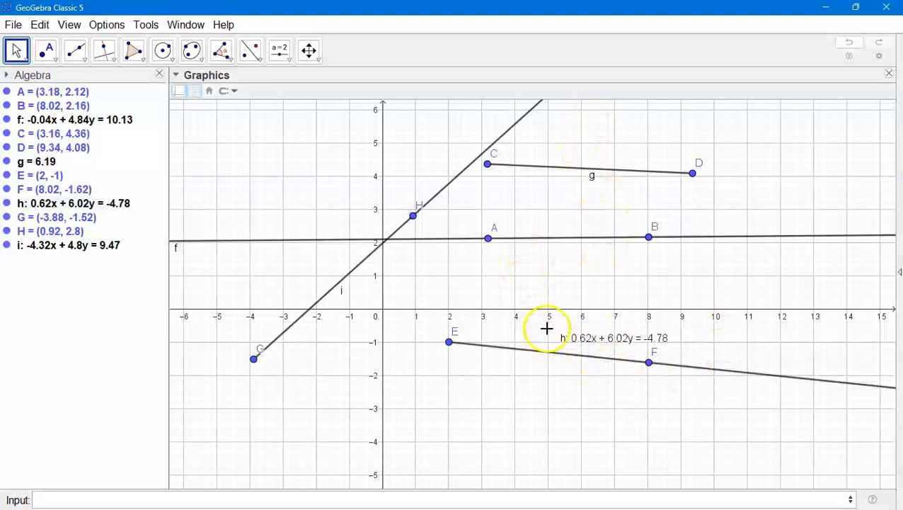
Switch the equation of ray h to the form y = m x + b, followed by the form a x + b y + c = 0.
right_click(616, 343)
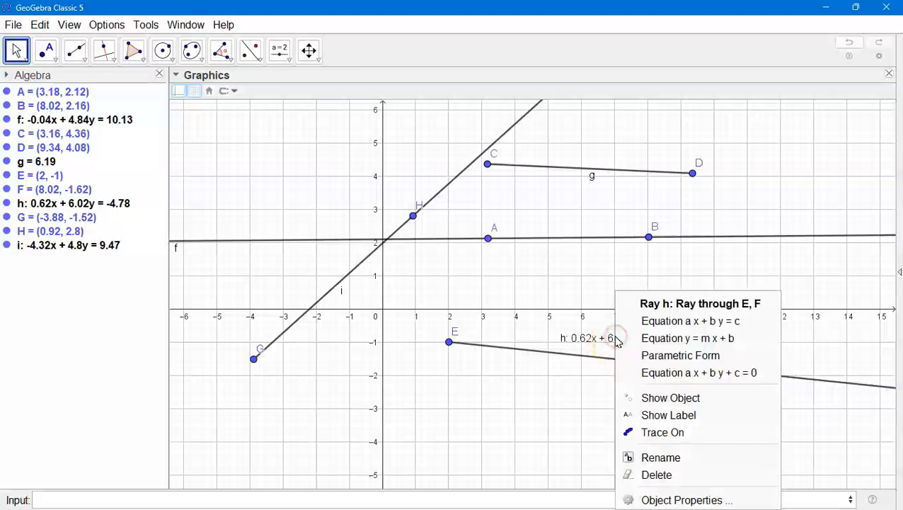
click(671, 345)
right_click(611, 338)
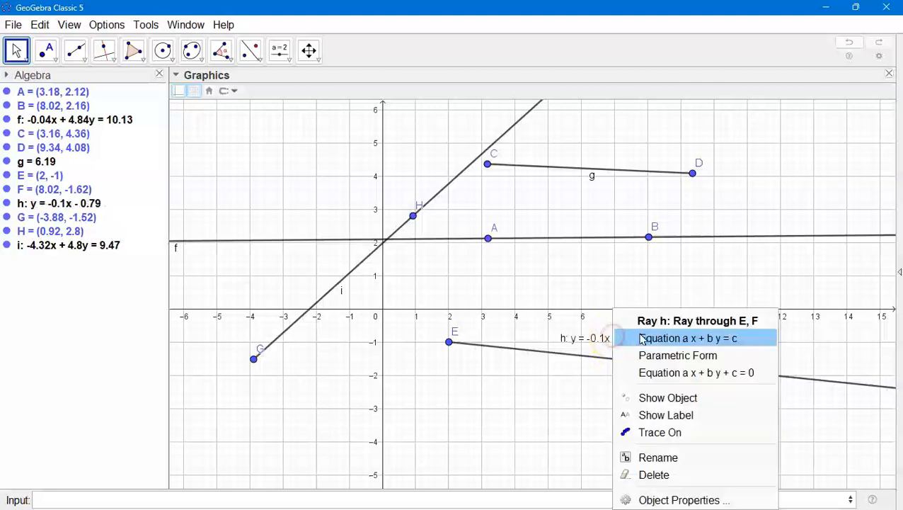
click(668, 372)
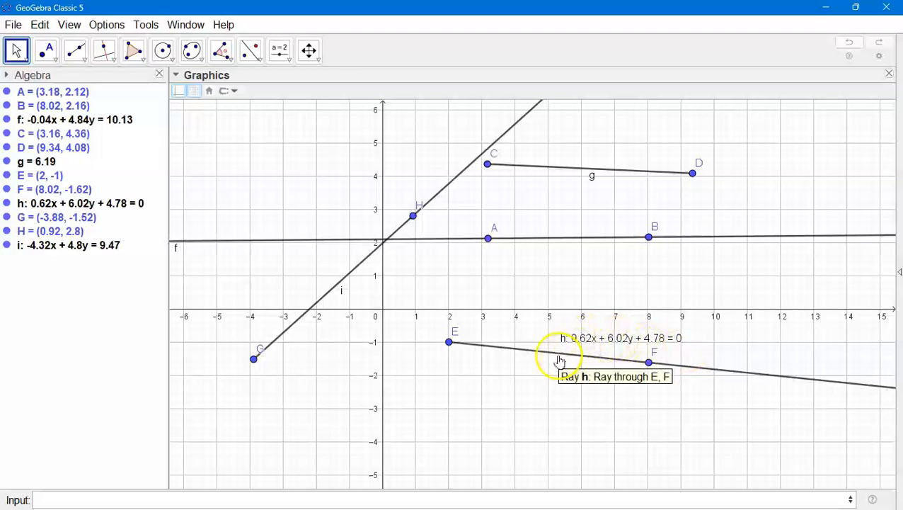
Change the colour of ray h through E and F to red.
click(490, 355)
click(184, 91)
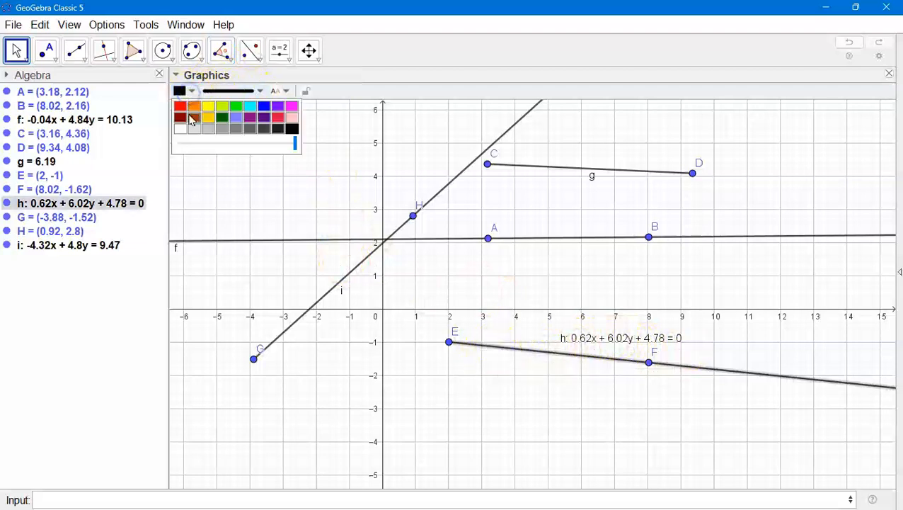
click(180, 107)
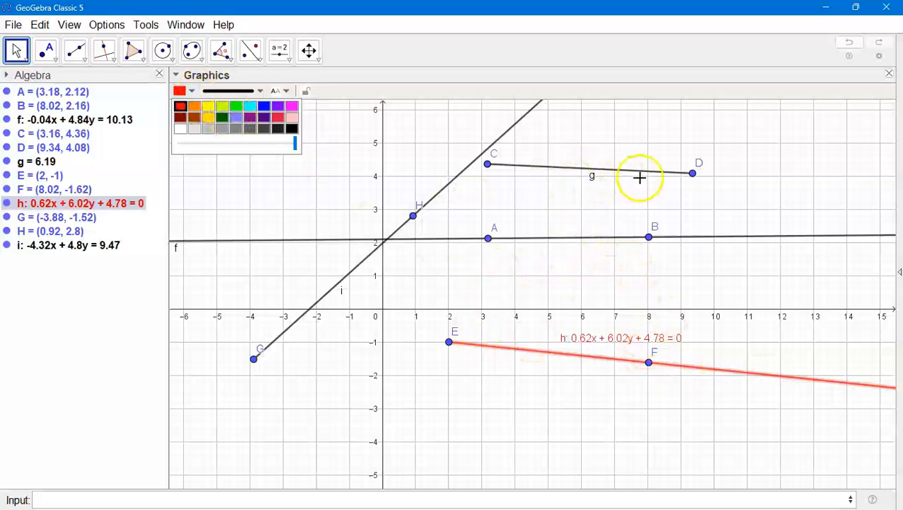
Set the label of segment g between C and D to Name & Value and place the label just below the segment.
click(571, 168)
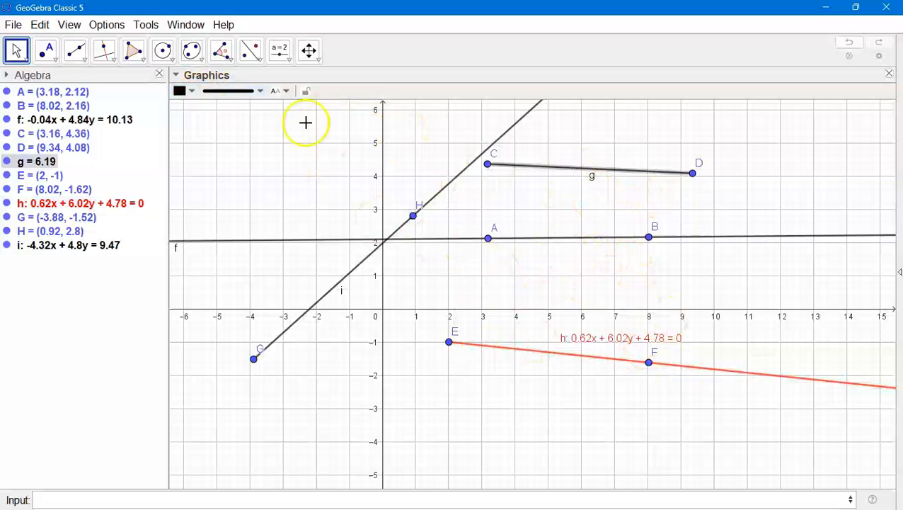
click(282, 91)
click(306, 143)
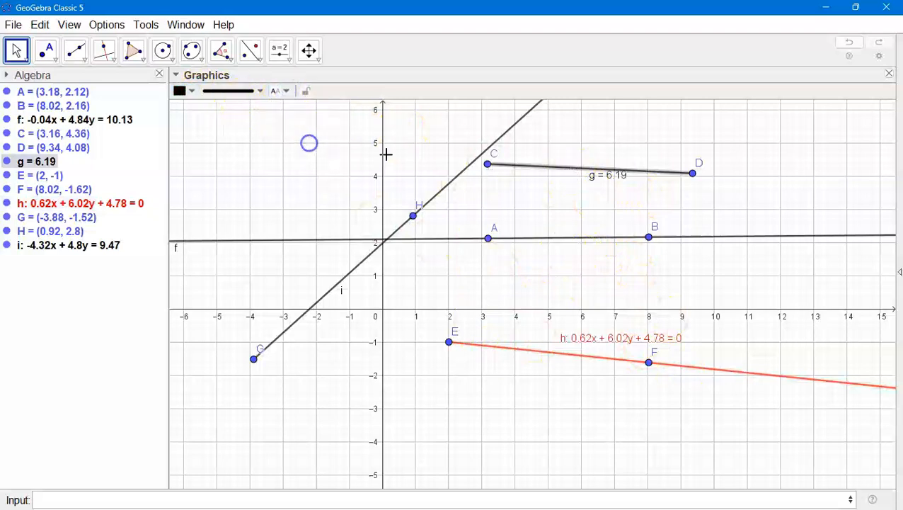
drag(610, 183, 599, 191)
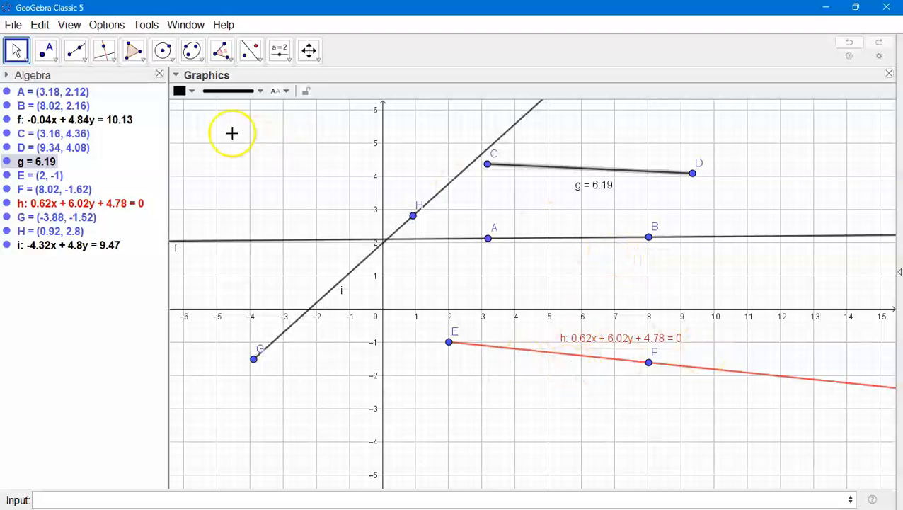
Set the label of line f through A and B to Name & Value and place the label above the line.
click(531, 242)
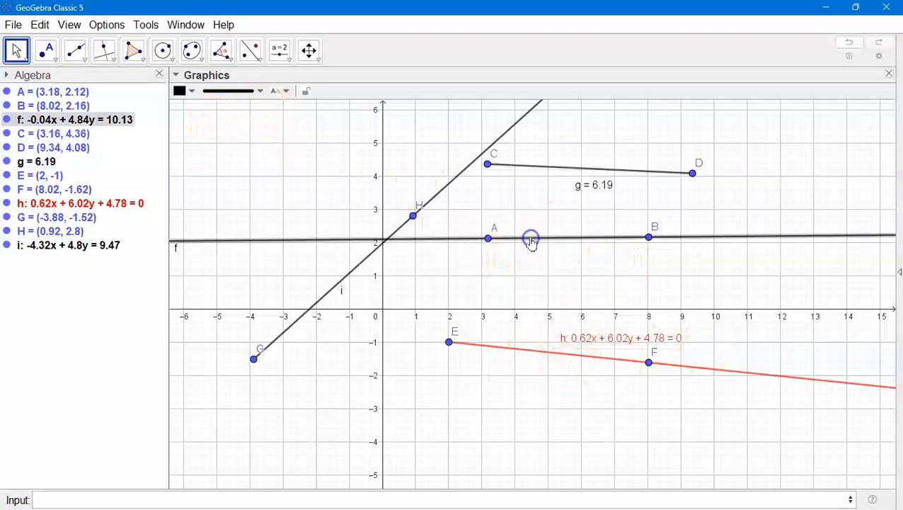
click(286, 91)
click(307, 143)
drag(237, 252, 247, 225)
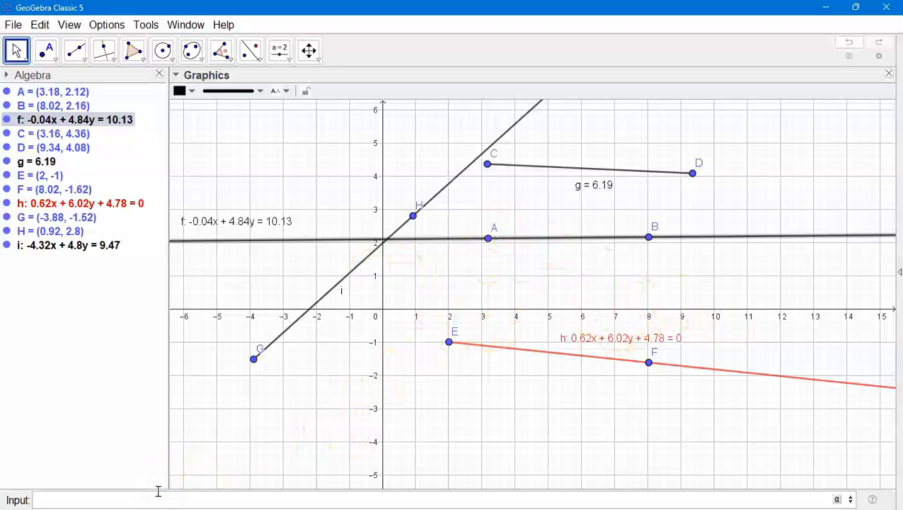
Create a ray starting at A and passing through C with the command Ray(A, C).
text(y)
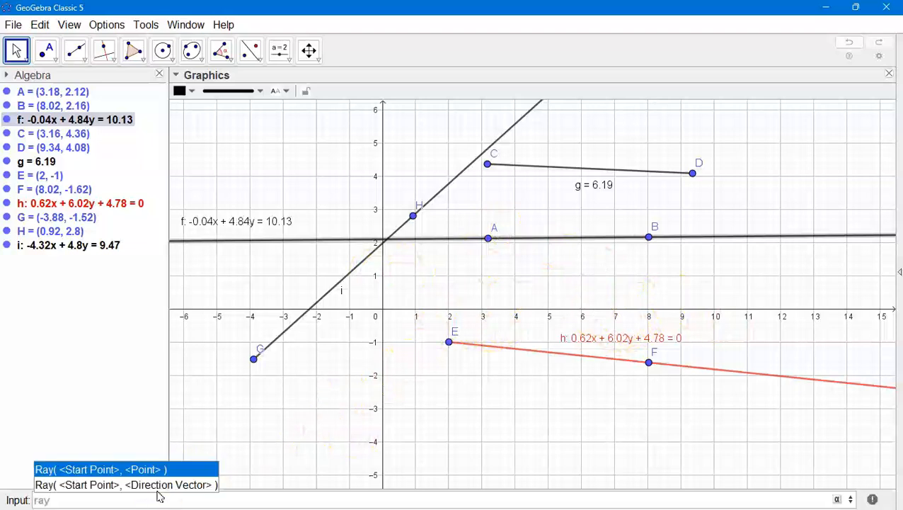
click(117, 473)
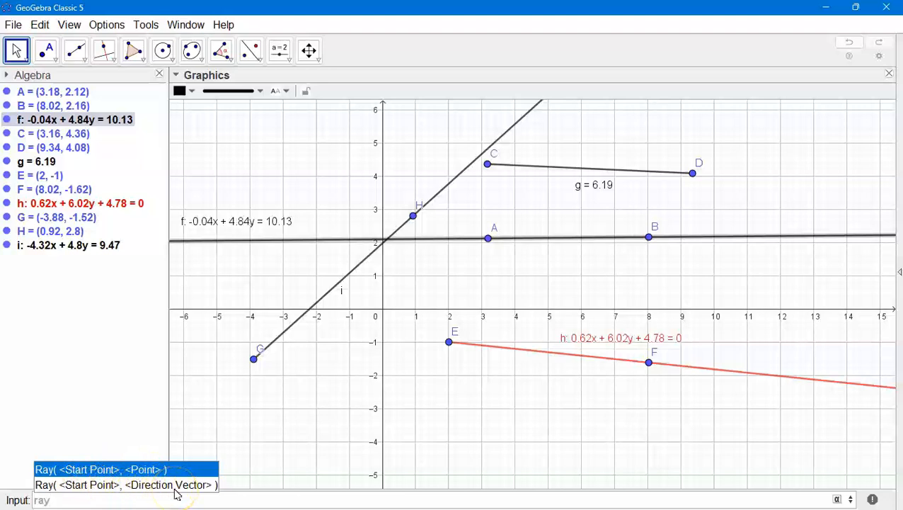
click(101, 473)
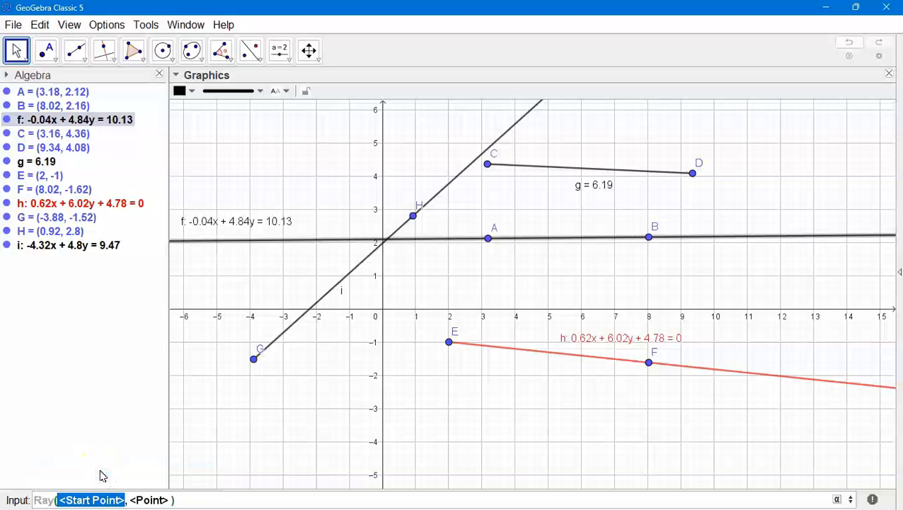
text(A)
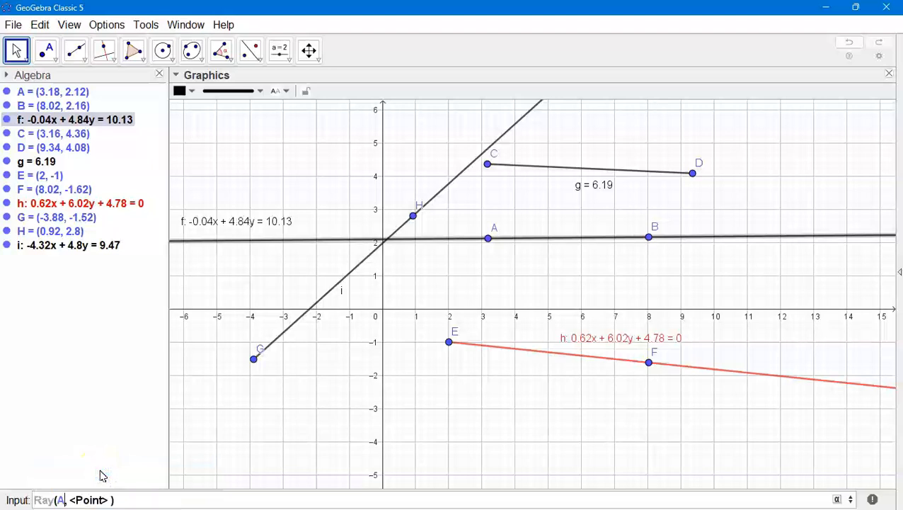
key(Tab)
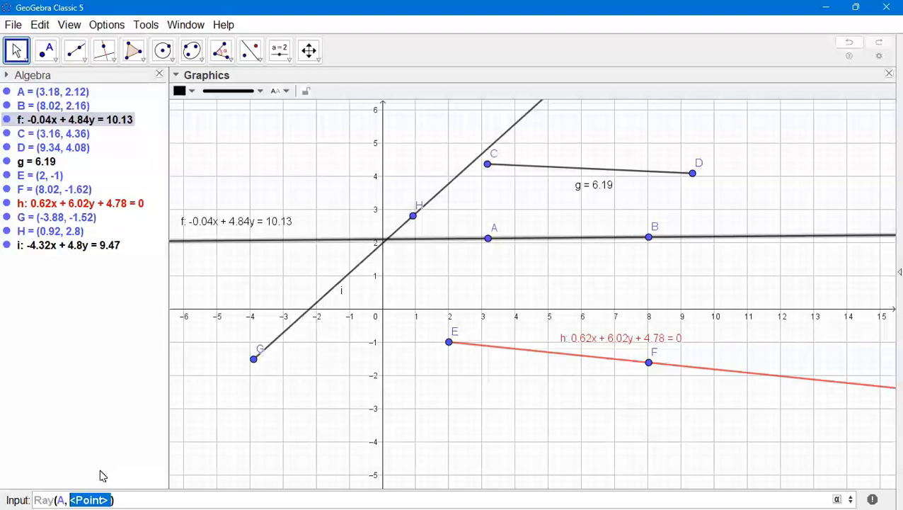
text(C)
click(223, 468)
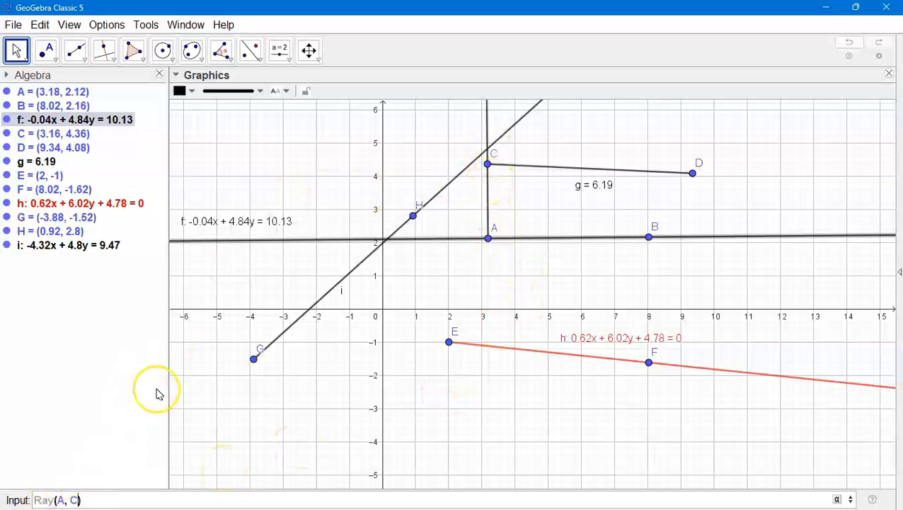
key(Return)
Move the ray through A and C so that A lies at (4, 2) and C at about (3.98, 4.24).
drag(566, 270, 551, 387)
scroll(621, 283, down, 2)
drag(538, 300, 541, 188)
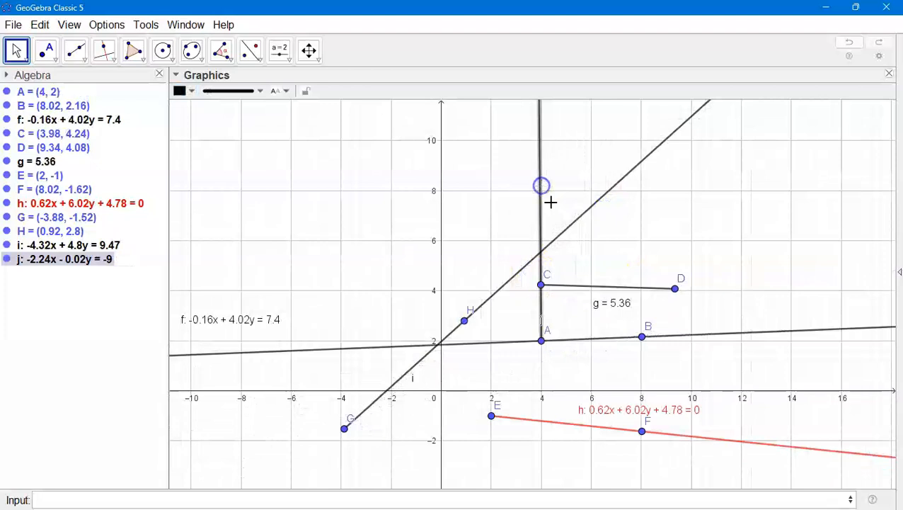